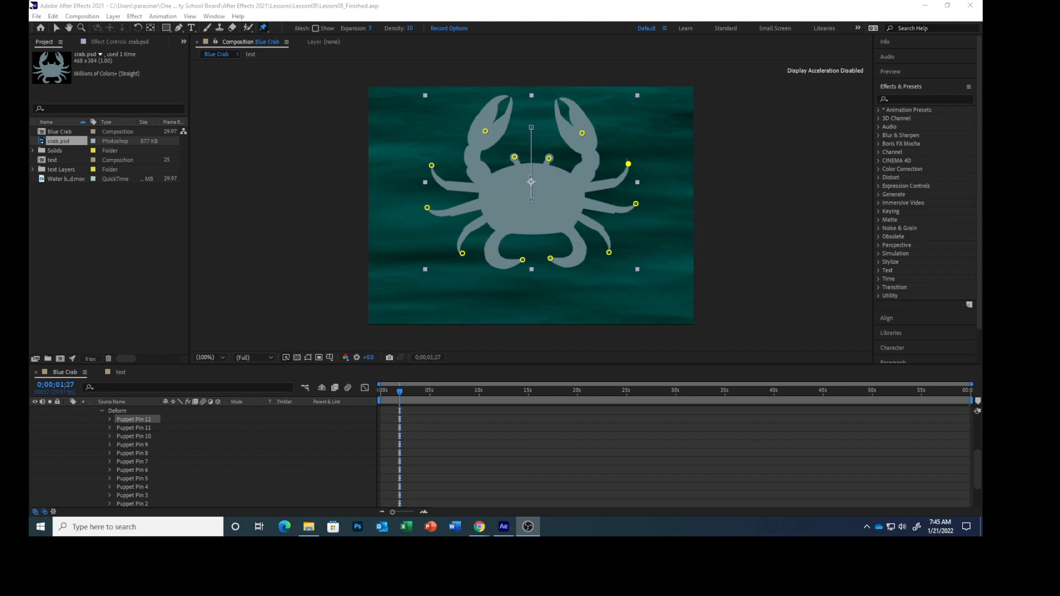
Step: Delete the existing position pins from the crab's left and right pincers
{"action": "left_click", "coordinate": [56, 28]}
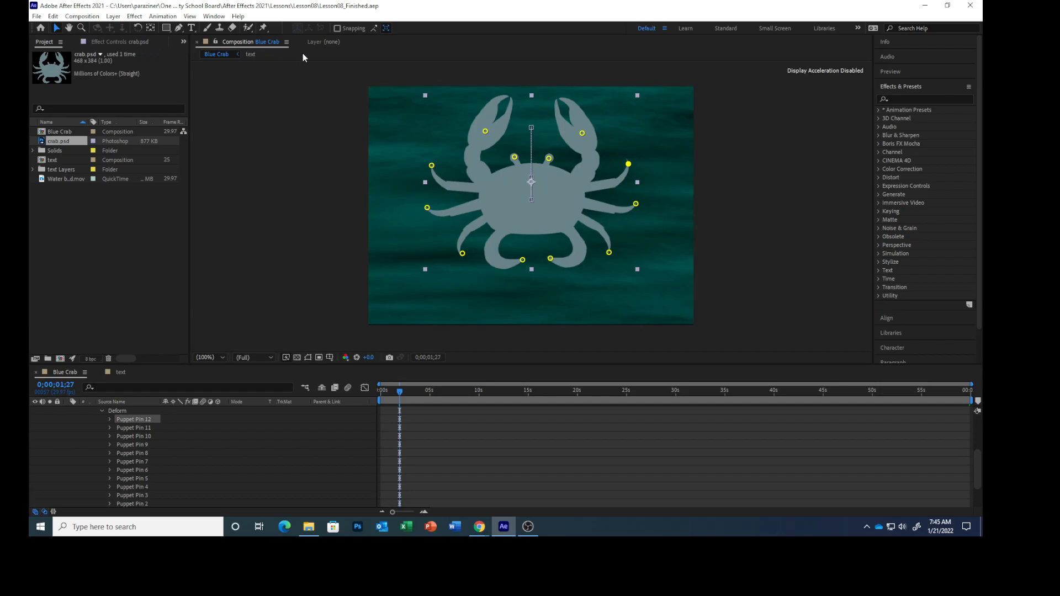
{"action": "left_click", "coordinate": [502, 133]}
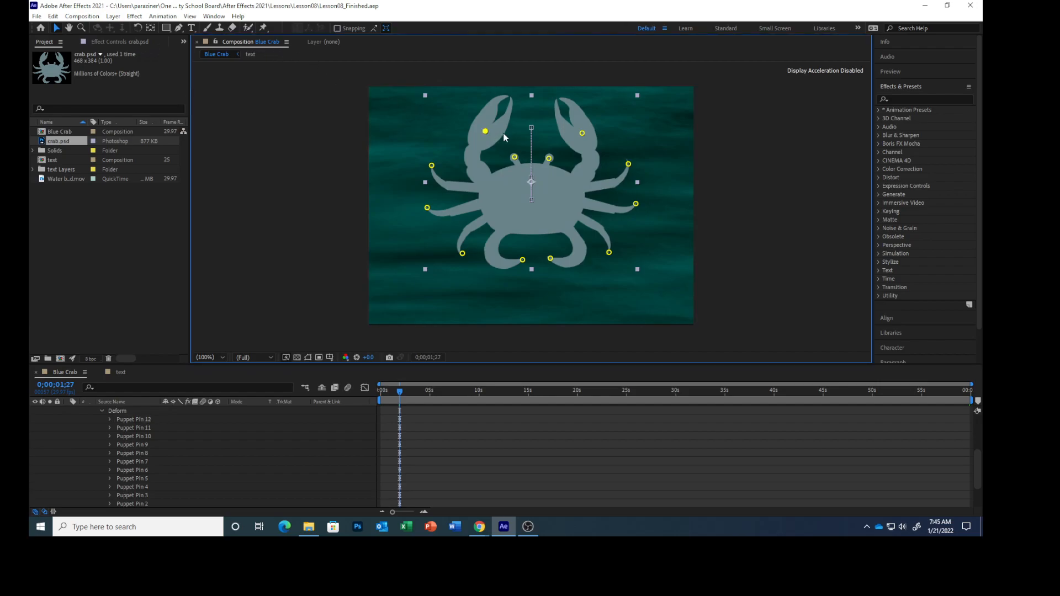
{"action": "left_click", "coordinate": [581, 133]}
{"action": "key", "text": "Delete"}
Step: Add a Puppet Advanced pin at the centre of each of the crab's two pincers
{"action": "left_click", "coordinate": [266, 29]}
{"action": "left_click_drag", "start_coordinate": [268, 32], "coordinate": [319, 58]}
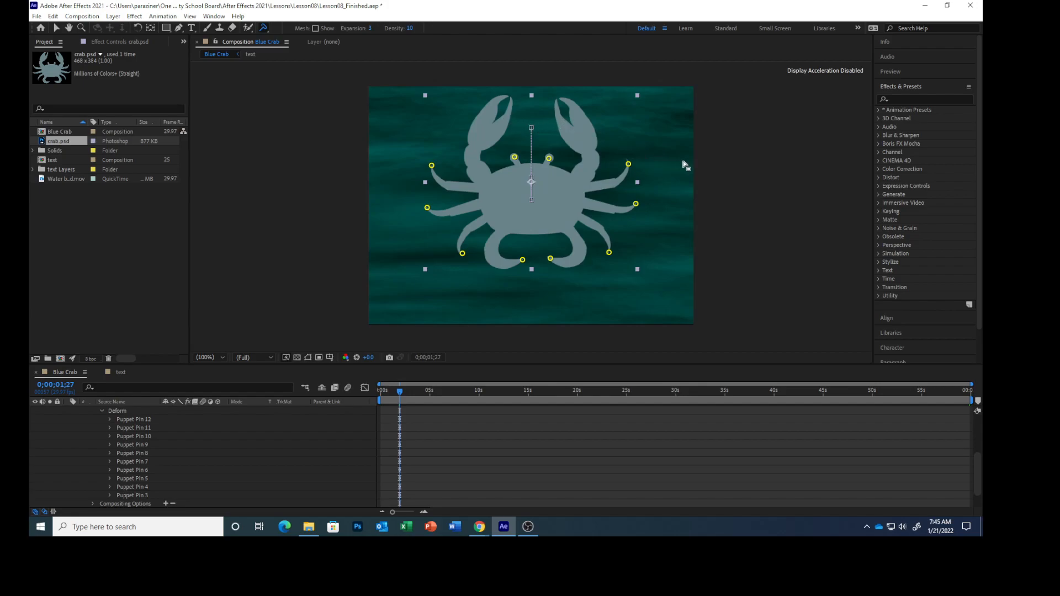
{"action": "left_click", "coordinate": [487, 131]}
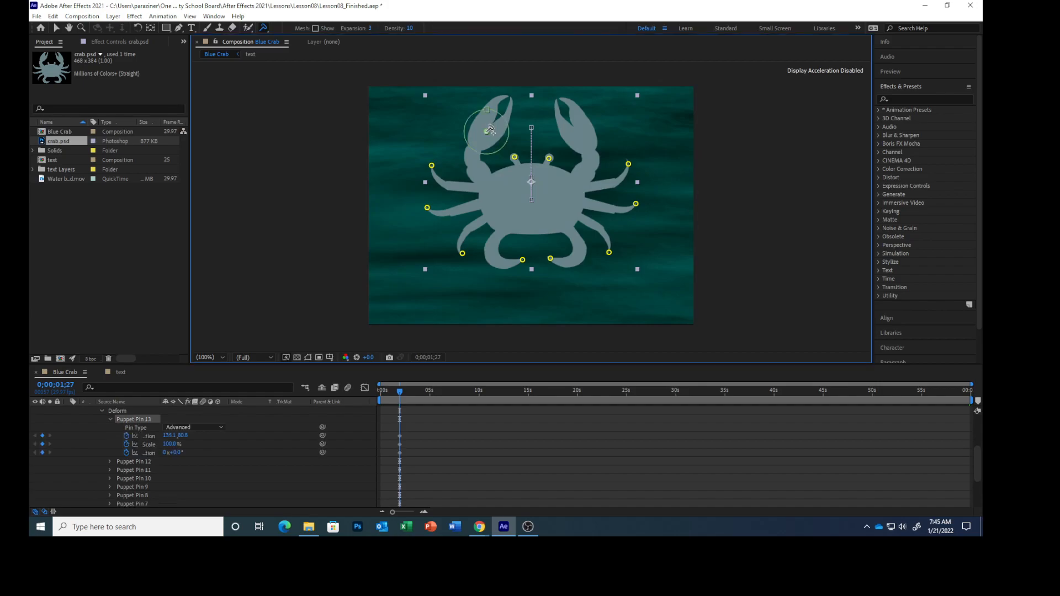
{"action": "left_click", "coordinate": [584, 133]}
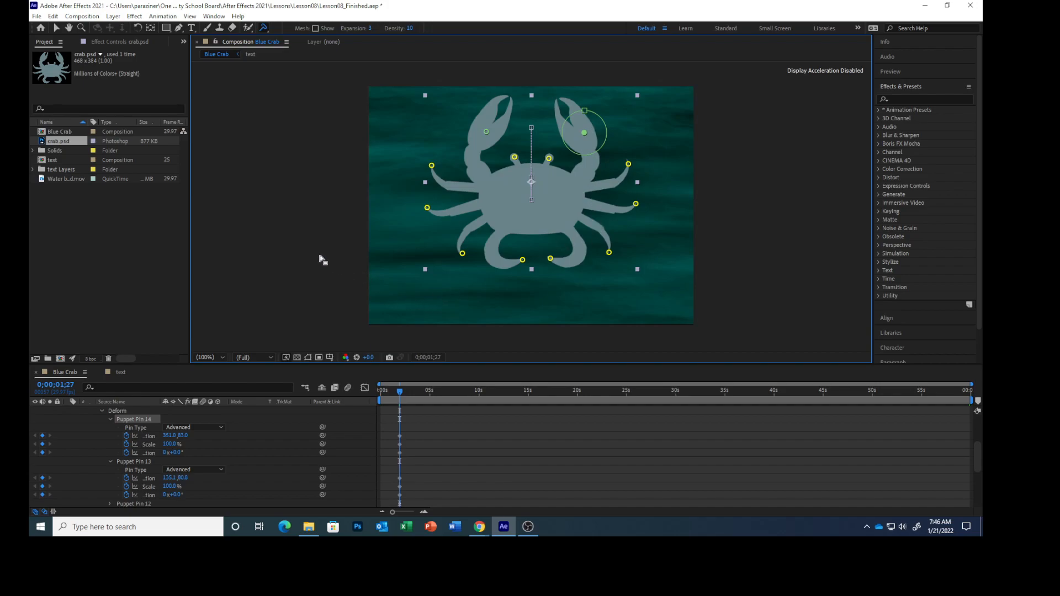
Step: Add a Puppet Bend pin midway along each of the crab's two curved bottom legs
{"action": "left_click", "coordinate": [261, 28]}
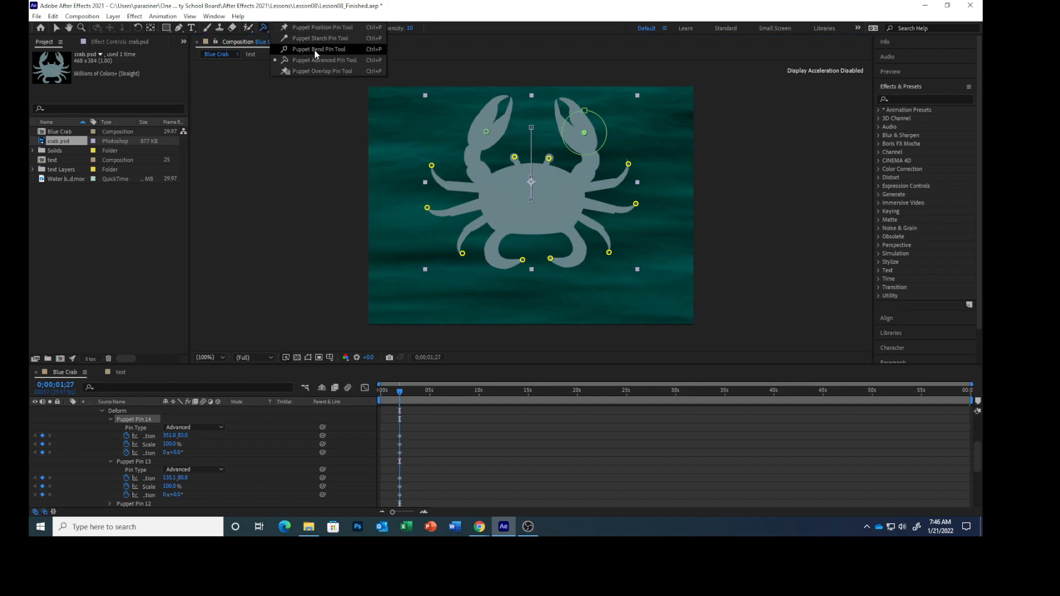
{"action": "left_click", "coordinate": [314, 50]}
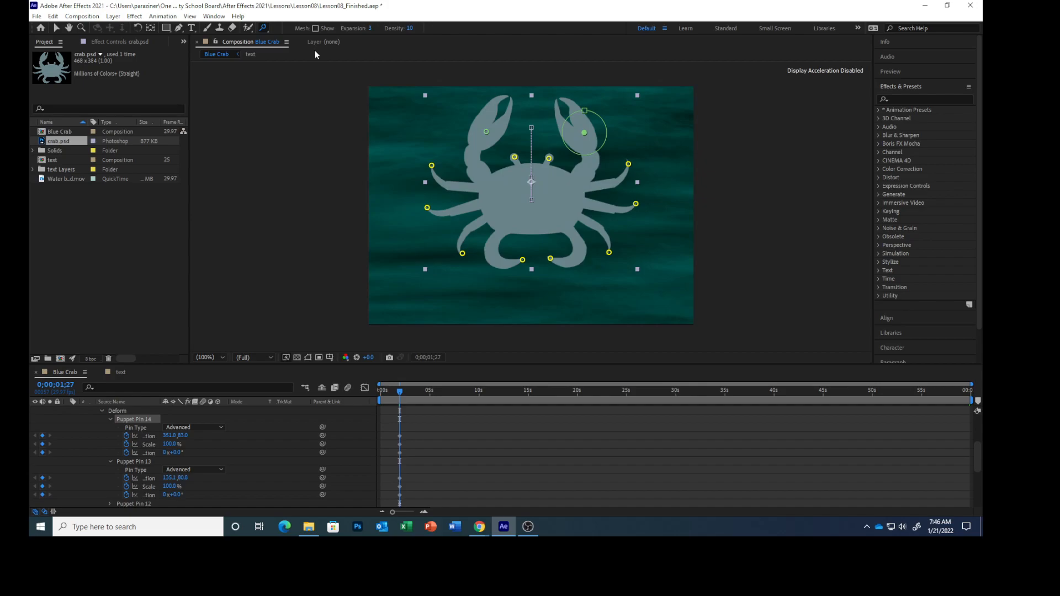
{"action": "left_click", "coordinate": [494, 251]}
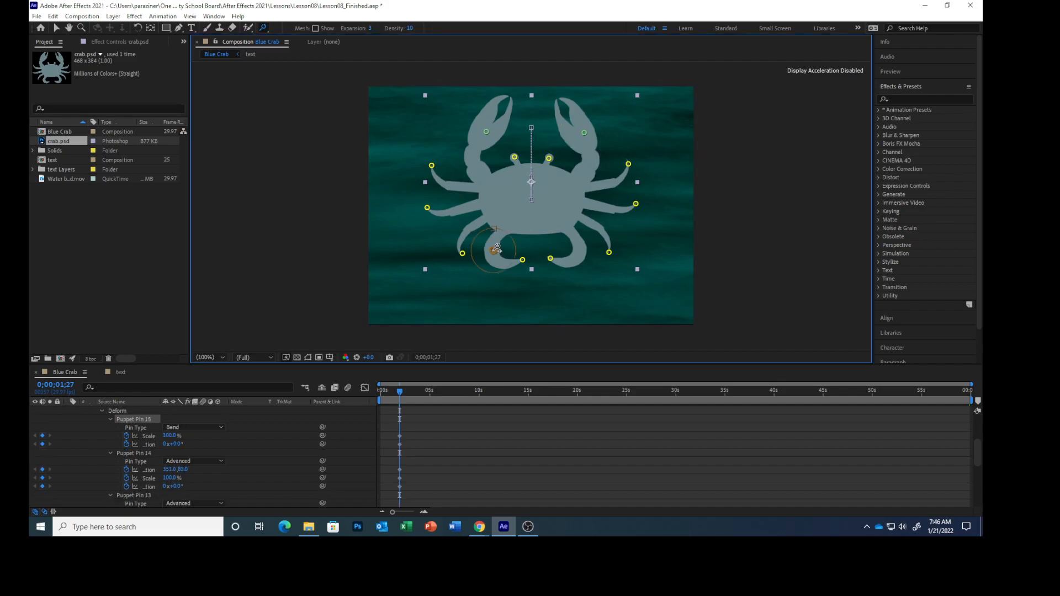
{"action": "left_click", "coordinate": [581, 248]}
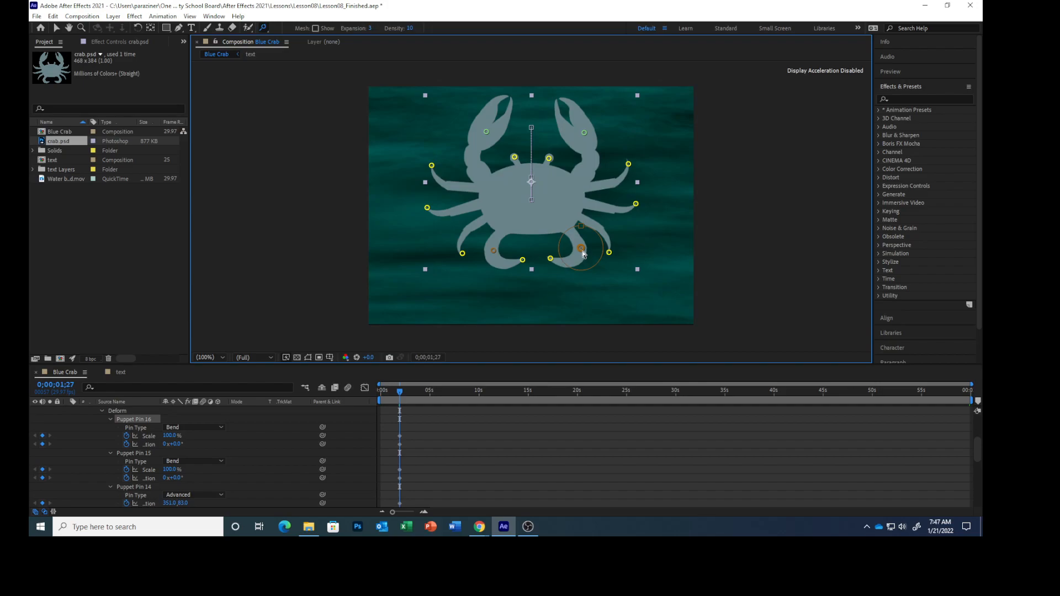
Step: Rename Puppet Pin 13 as Left Pincer and collapse its properties
{"action": "scroll", "coordinate": [181, 455], "scroll_direction": "down", "scroll_amount": 3}
{"action": "left_click", "coordinate": [136, 455]}
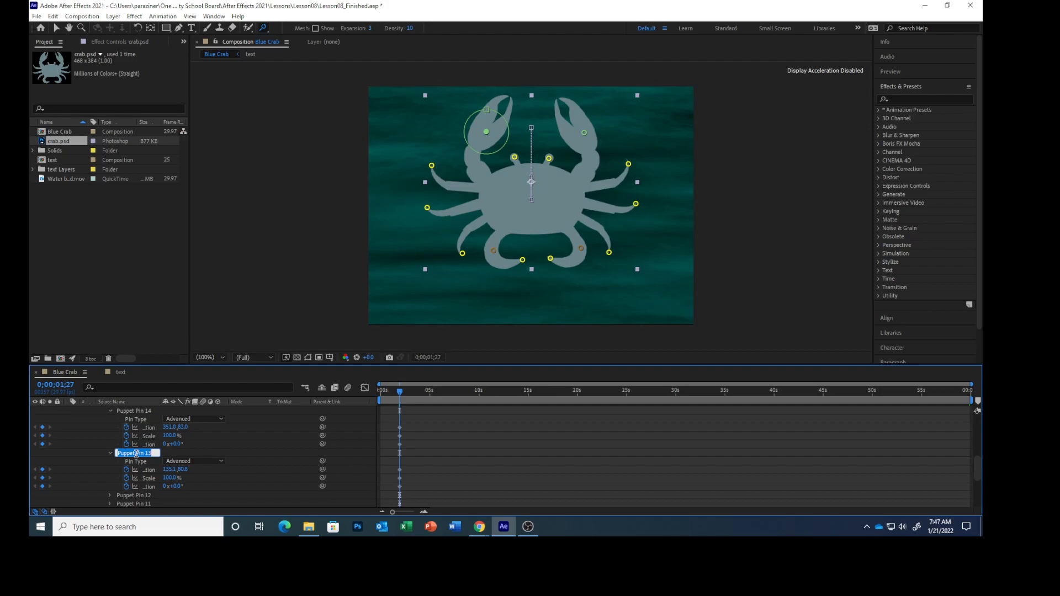
{"action": "type", "text": "Left Pi"}
{"action": "left_click", "coordinate": [110, 453]}
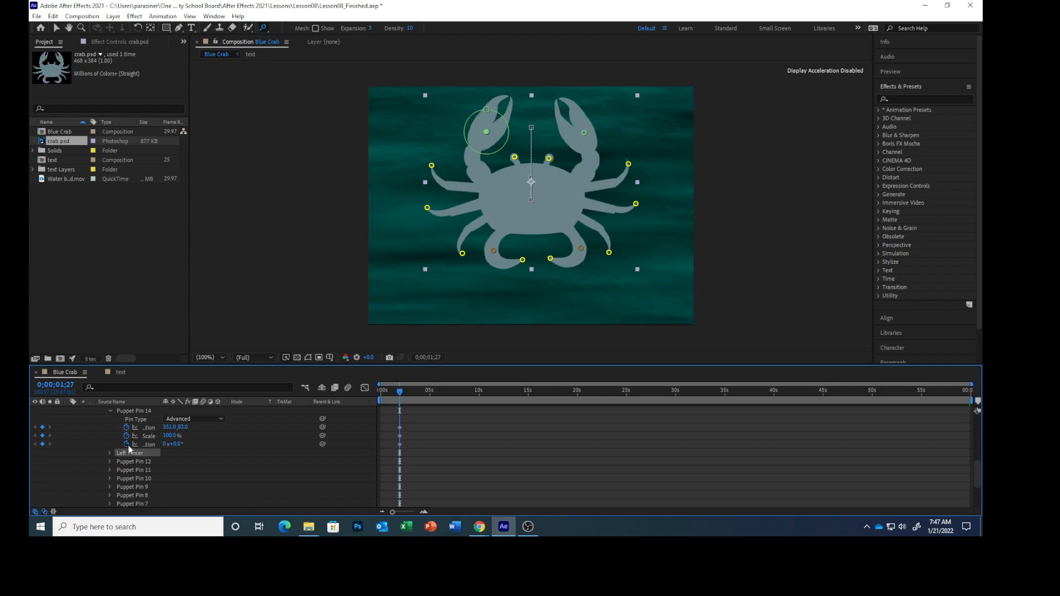
Step: Rename Puppet Pin 14 as Right Pincer and collapse its properties
{"action": "scroll", "coordinate": [136, 444], "scroll_direction": "up", "scroll_amount": 3}
{"action": "left_click", "coordinate": [141, 463]}
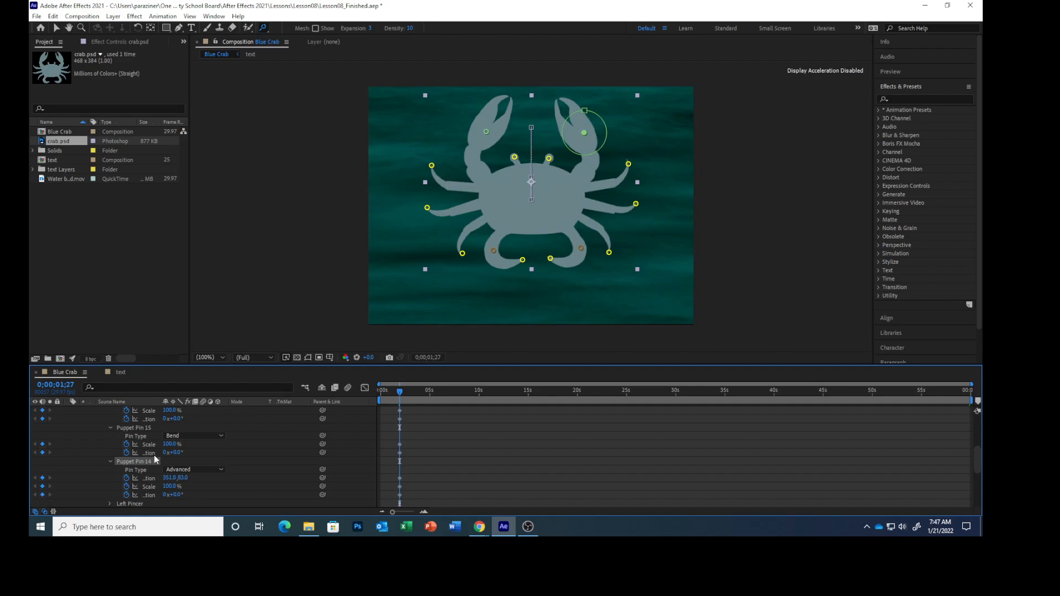
{"action": "scroll", "coordinate": [154, 455], "scroll_direction": "up", "scroll_amount": 5}
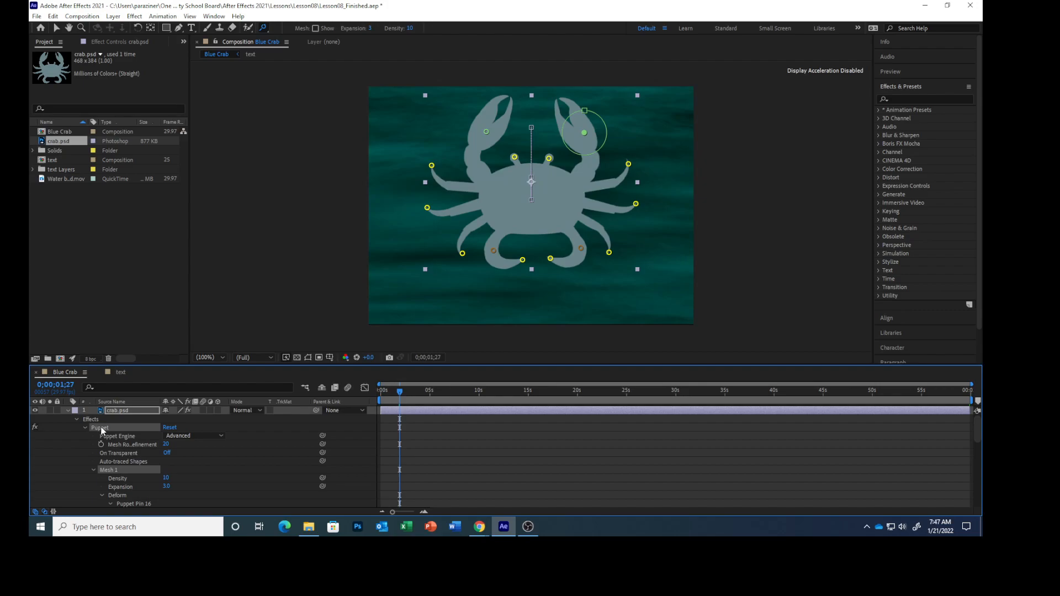
{"action": "scroll", "coordinate": [146, 457], "scroll_direction": "down", "scroll_amount": 3}
{"action": "scroll", "coordinate": [146, 457], "scroll_direction": "down", "scroll_amount": 5}
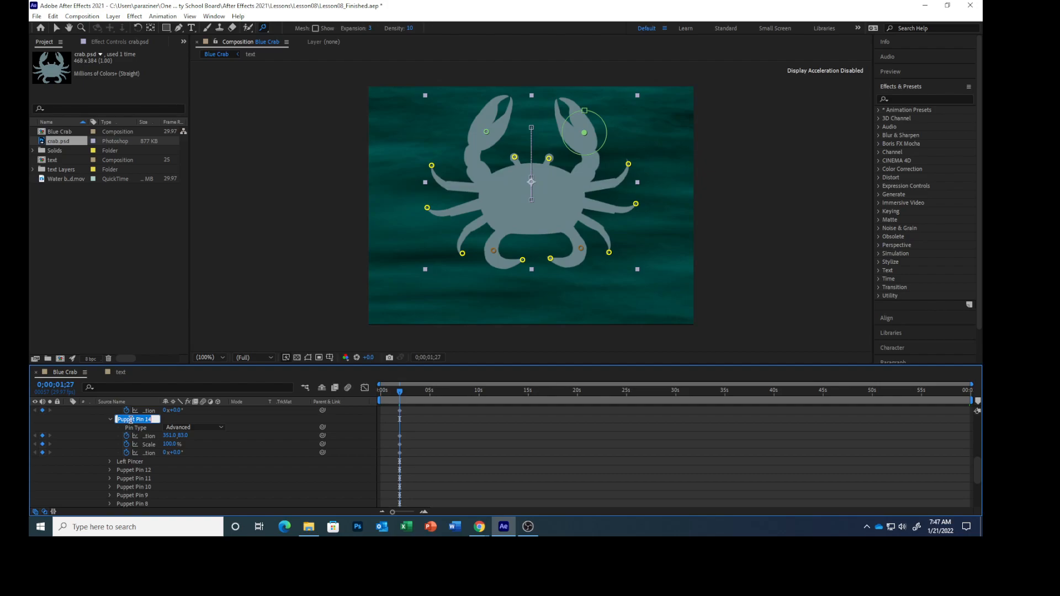
{"action": "type", "text": "Right Pincer"}
{"action": "left_click", "coordinate": [112, 418]}
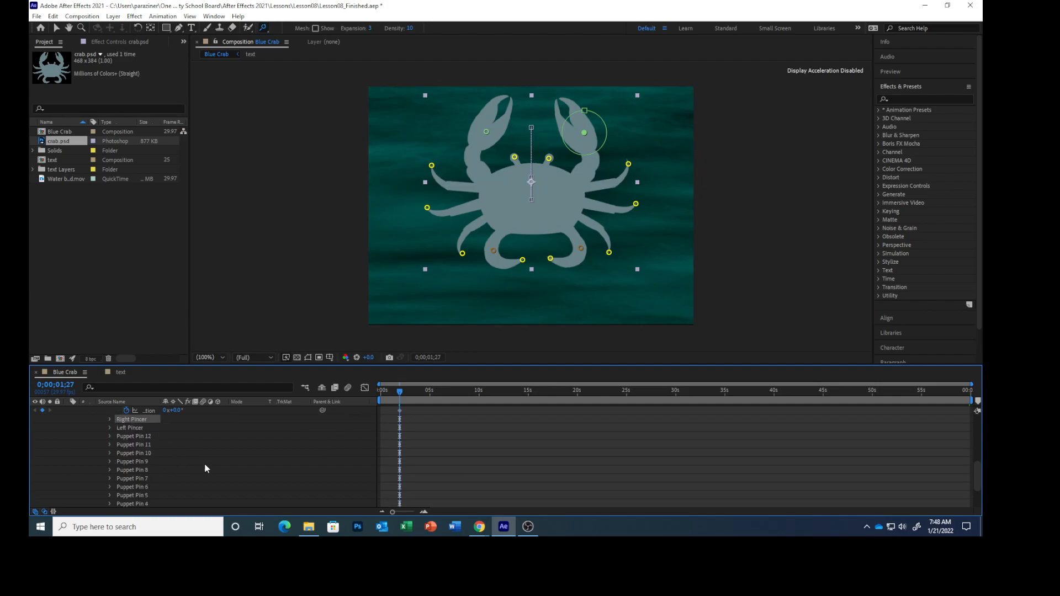
Step: Rename Puppet Pin 3 as Left Antenna and Puppet Pin 4 as Right Antenna
{"action": "scroll", "coordinate": [190, 470], "scroll_direction": "down", "scroll_amount": 2}
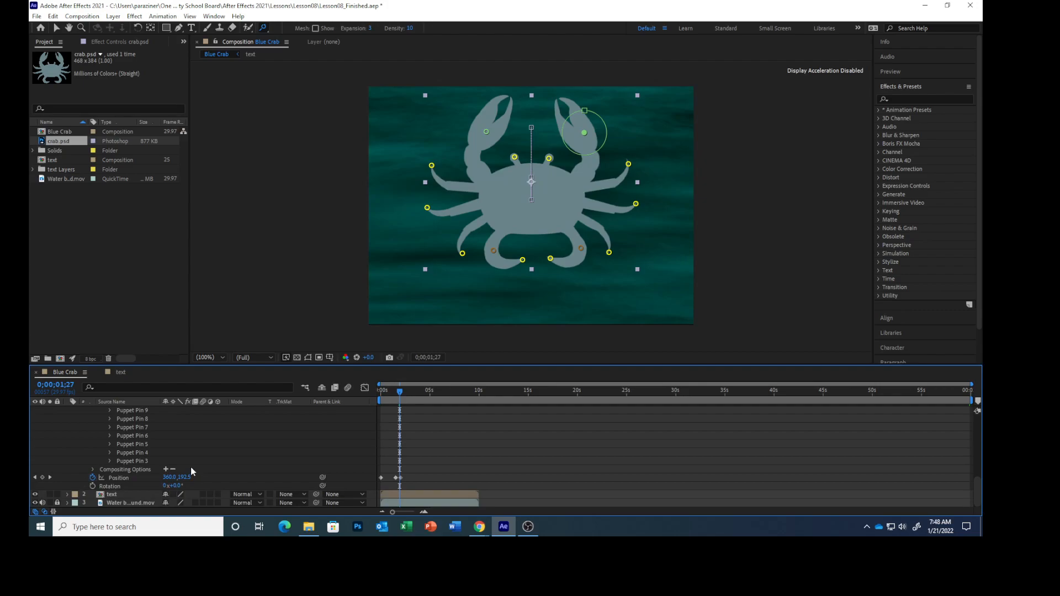
{"action": "left_click", "coordinate": [138, 463]}
{"action": "type", "text": "Left An"}
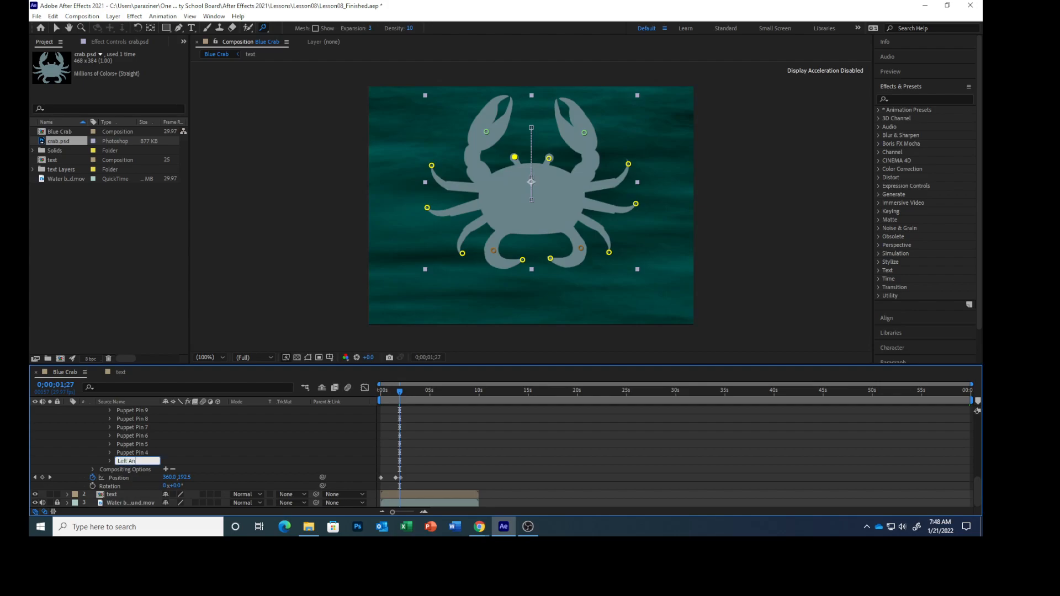
{"action": "type", "text": "te"}
{"action": "type", "text": "nna"}
{"action": "type", "text": "Right"}
{"action": "type", "text": " Antenn"}
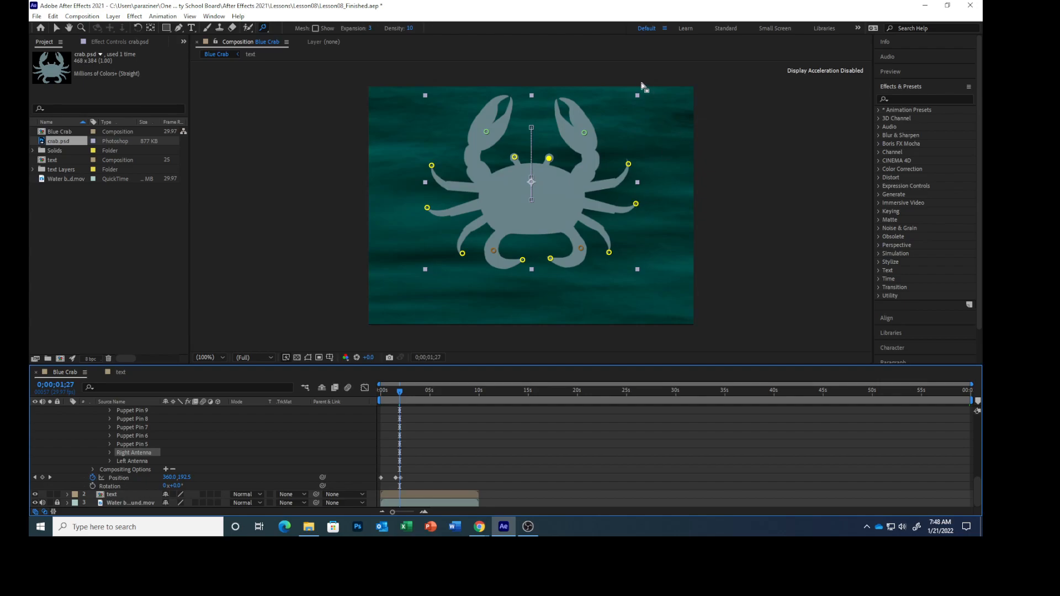
Step: Turn on the puppet mesh display and change the crab.psd layer's label colour to Red
{"action": "left_click", "coordinate": [316, 28]}
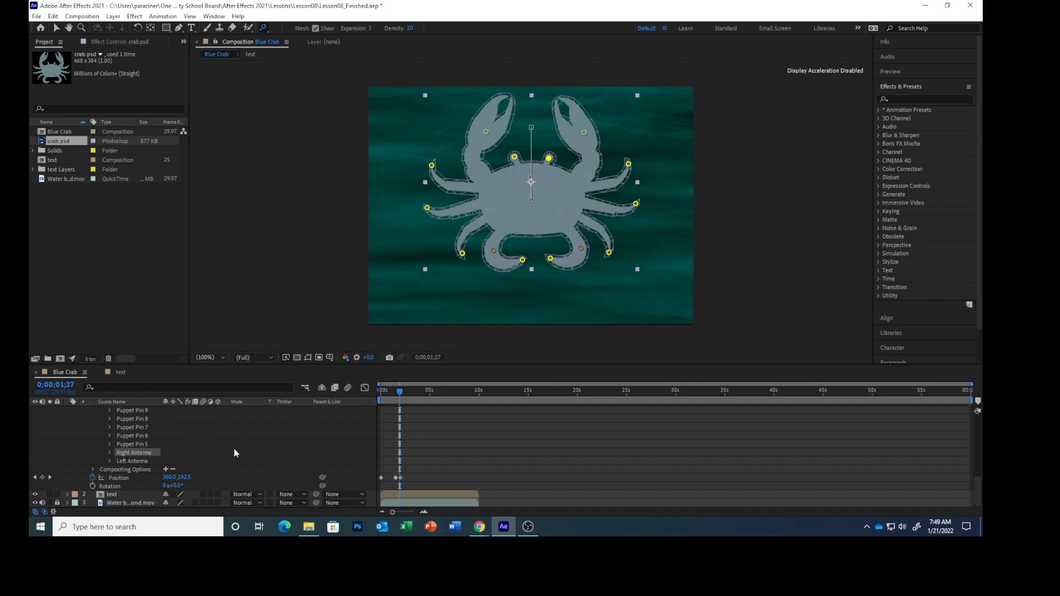
{"action": "scroll", "coordinate": [234, 452], "scroll_direction": "up", "scroll_amount": 10}
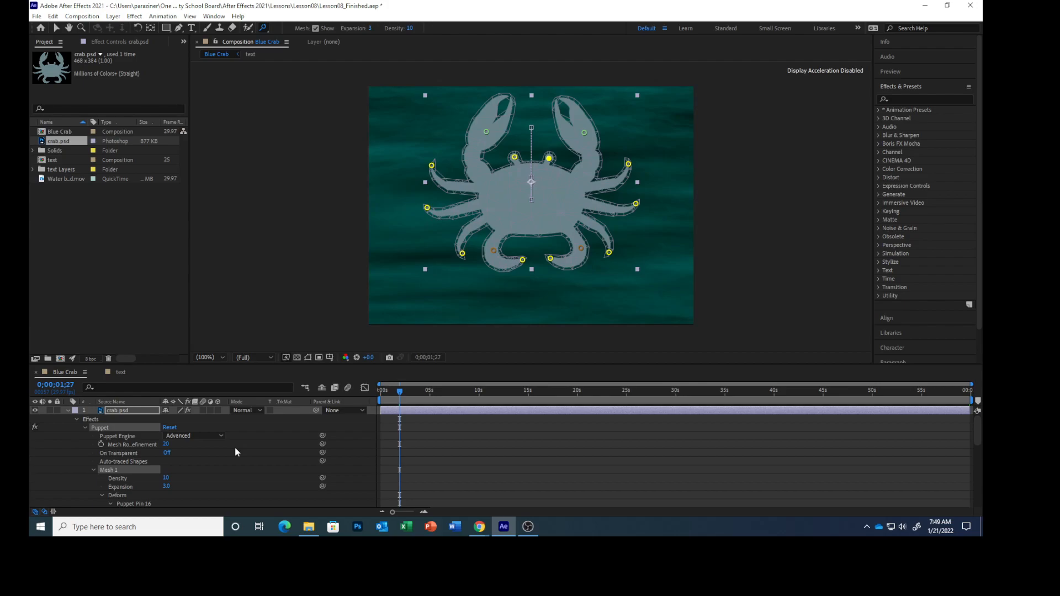
{"action": "scroll", "coordinate": [235, 449], "scroll_direction": "down", "scroll_amount": 10}
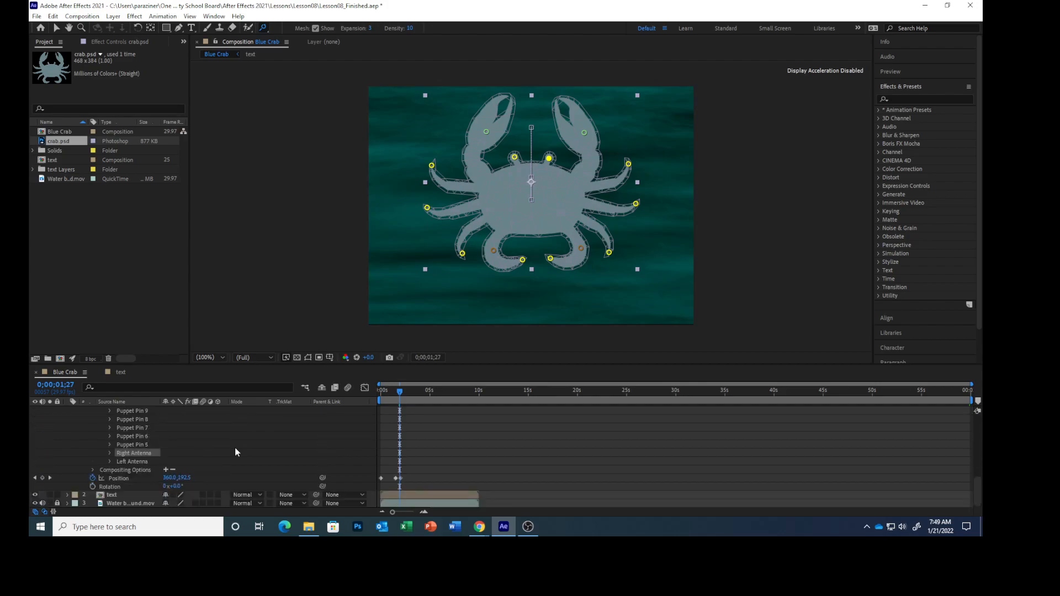
{"action": "scroll", "coordinate": [235, 448], "scroll_direction": "down", "scroll_amount": 1}
{"action": "scroll", "coordinate": [235, 450], "scroll_direction": "up", "scroll_amount": 10}
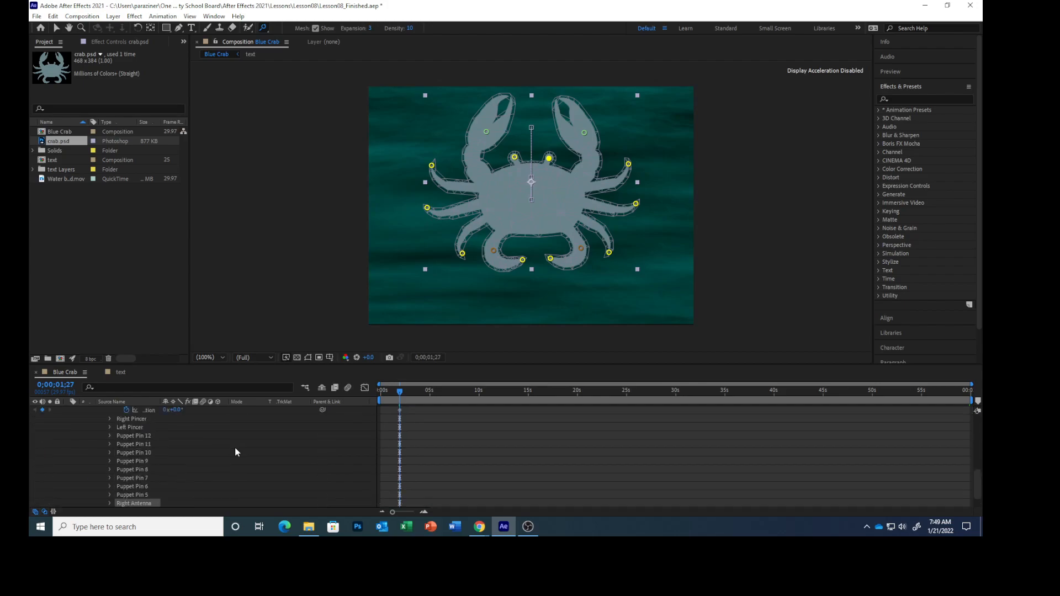
{"action": "left_click", "coordinate": [77, 419]}
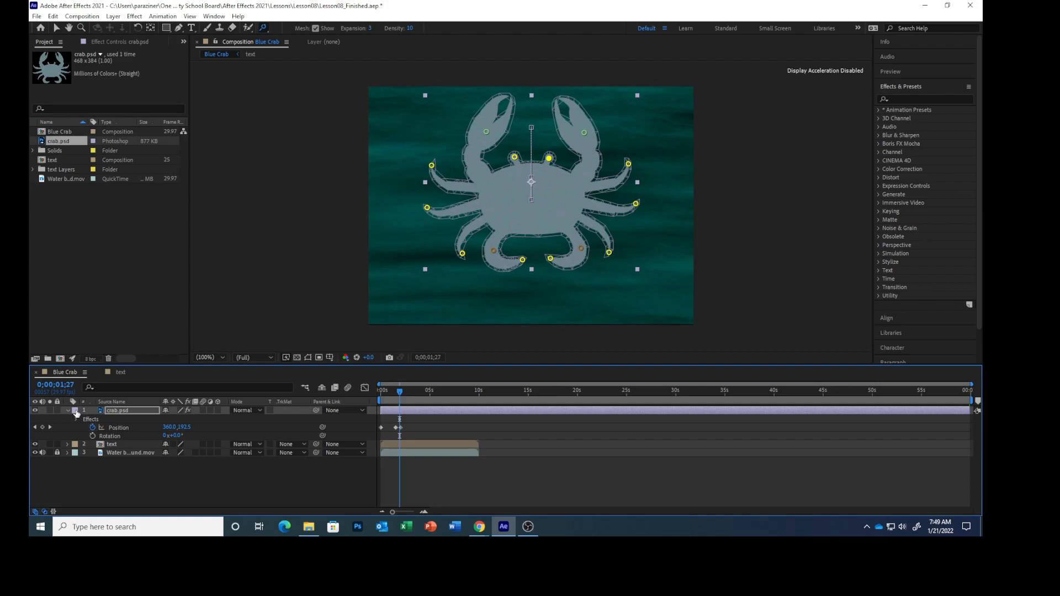
{"action": "left_click", "coordinate": [75, 411]}
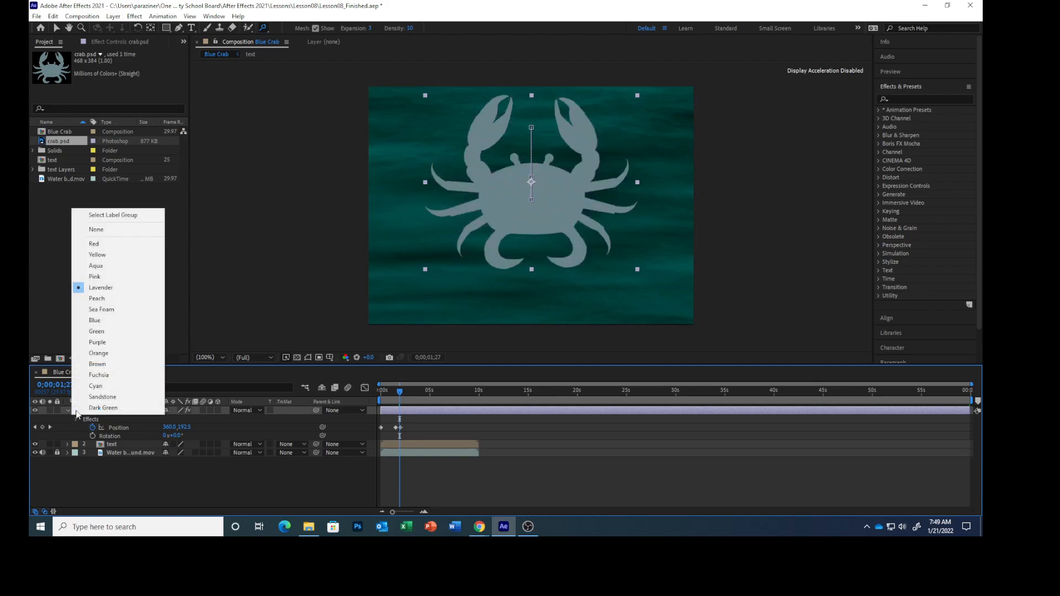
{"action": "left_click", "coordinate": [94, 243]}
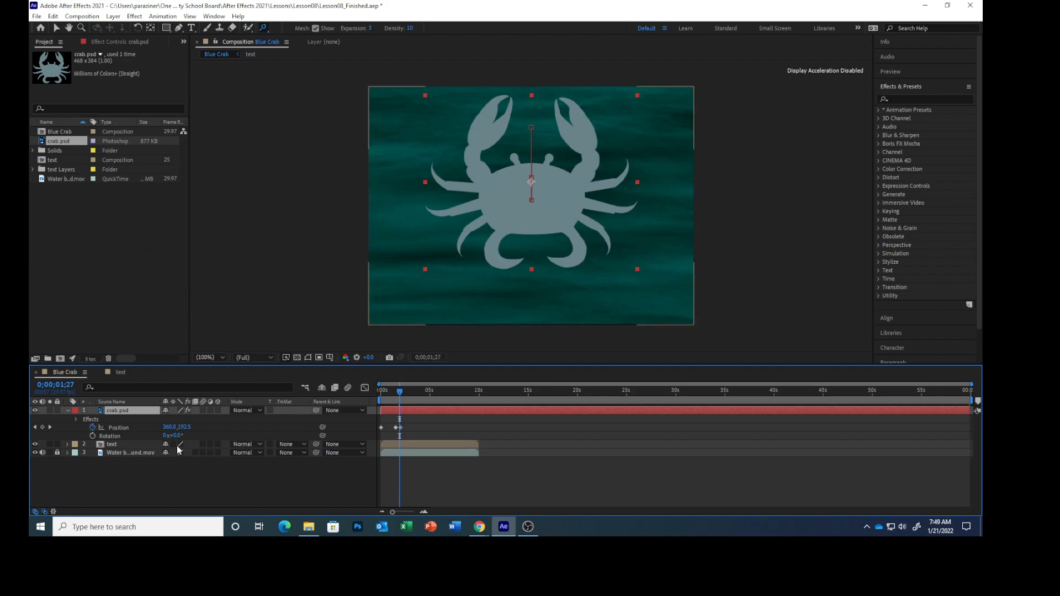
Step: Set the density of the crab's Mesh 1 to 12 and save the project
{"action": "left_click", "coordinate": [78, 418]}
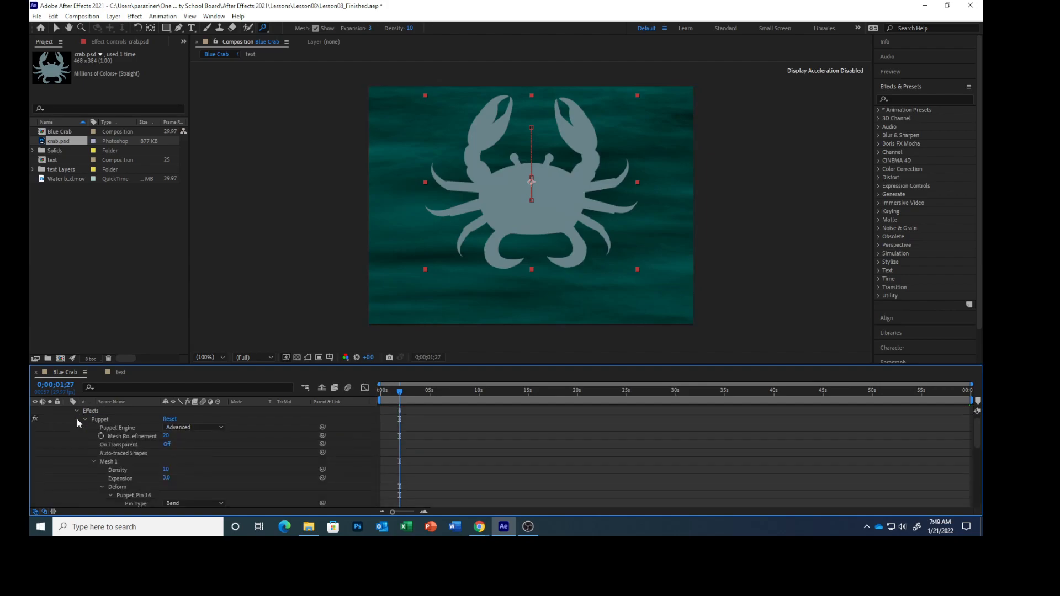
{"action": "left_click", "coordinate": [106, 461]}
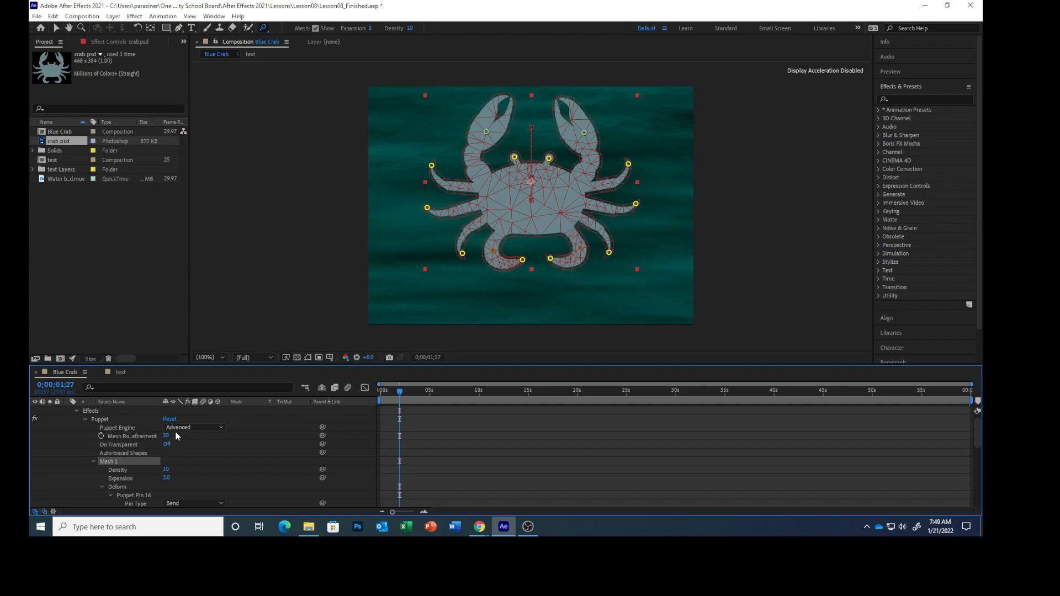
{"action": "left_click", "coordinate": [407, 29]}
{"action": "type", "text": "12"}
{"action": "key", "text": "Return"}
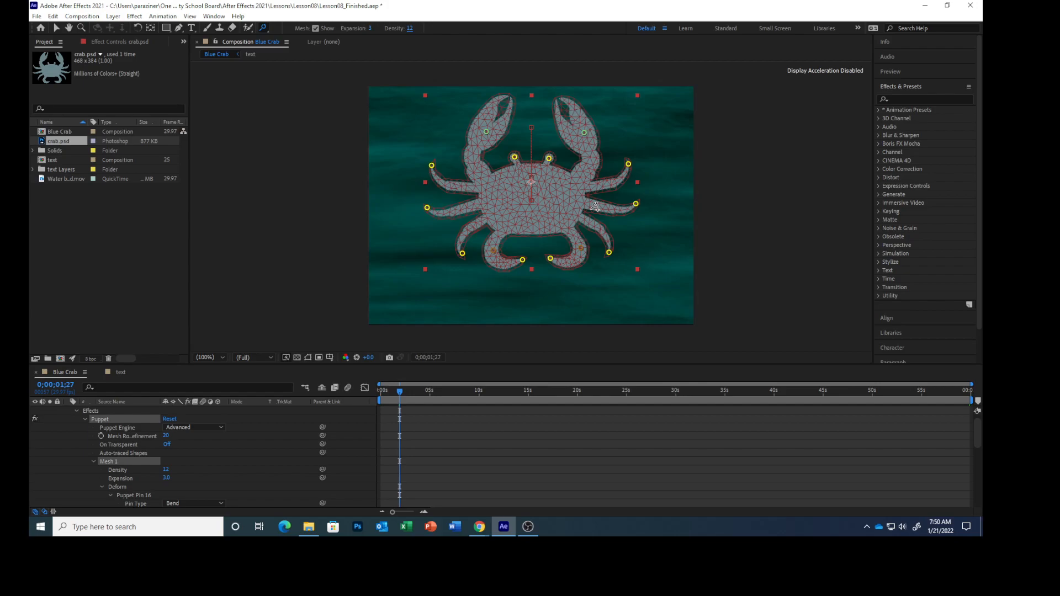
{"action": "left_click", "coordinate": [36, 16]}
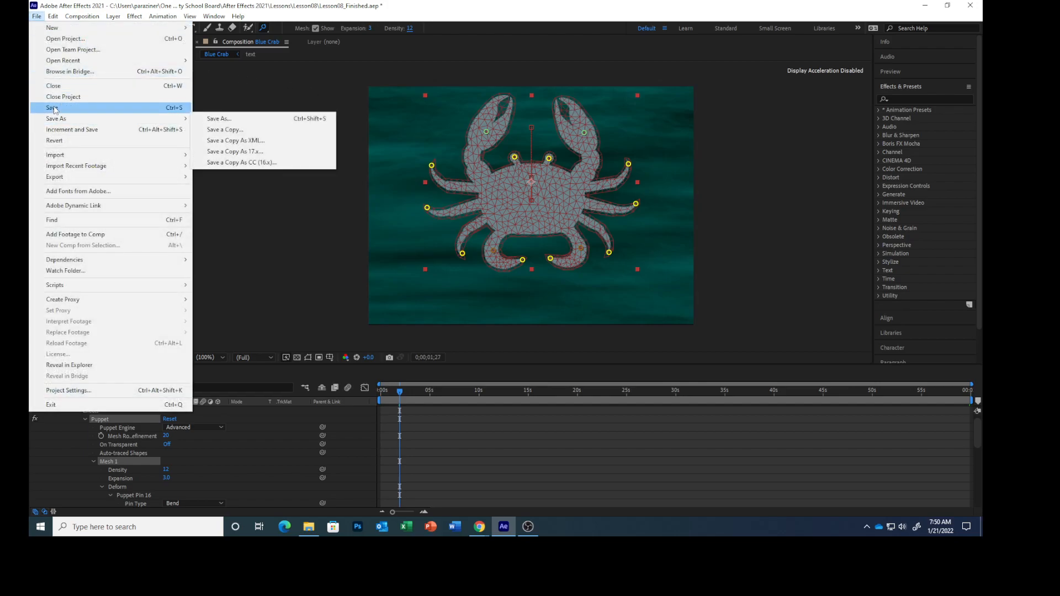
{"action": "left_click", "coordinate": [53, 108]}
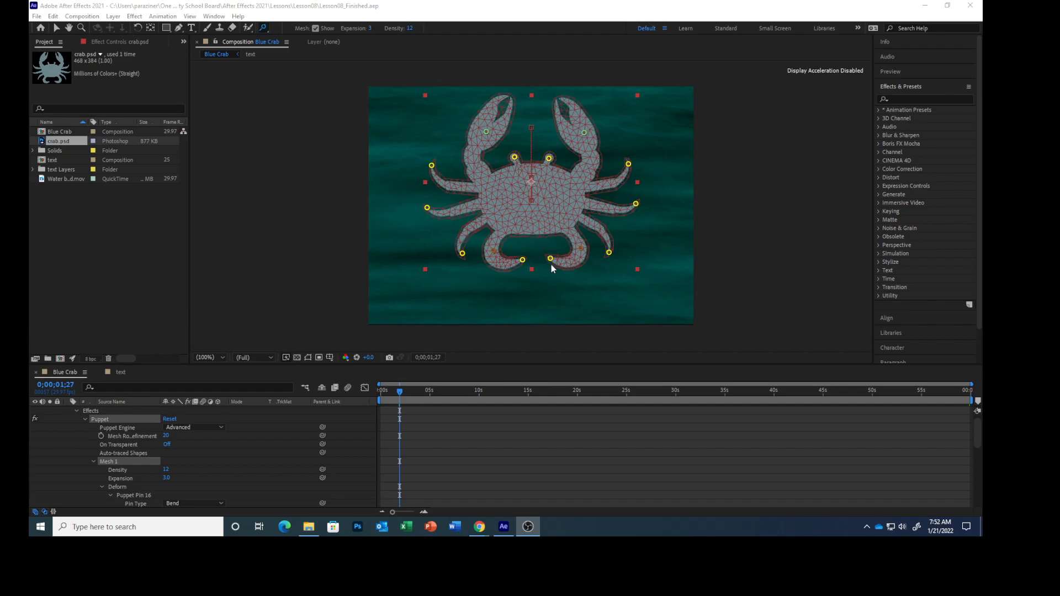
Step: Place a Puppet Starch pin at the base of each of the crab's two antennae
{"action": "left_click", "coordinate": [265, 29]}
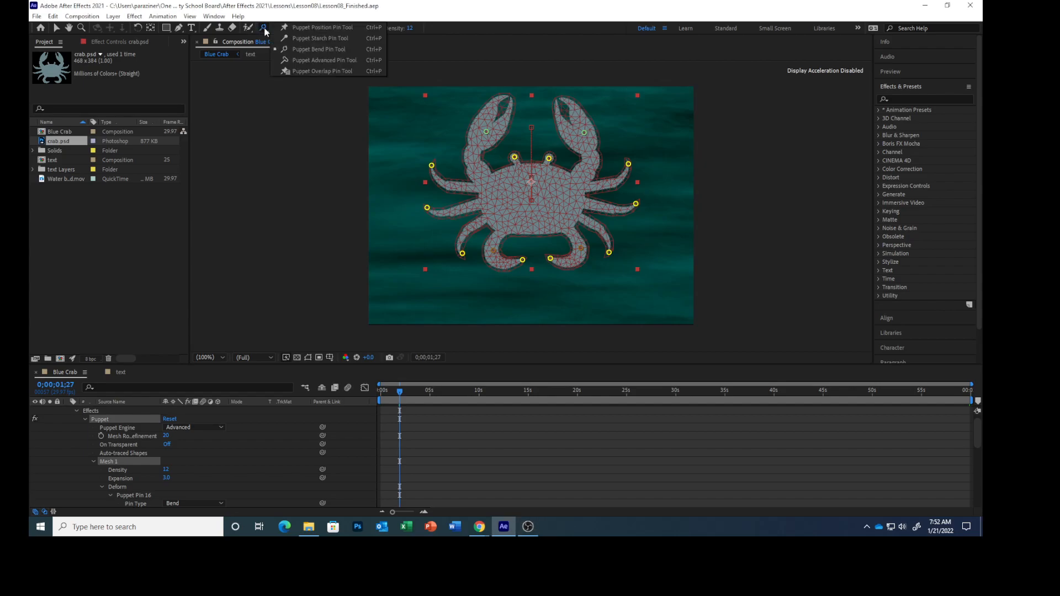
{"action": "left_click", "coordinate": [298, 39]}
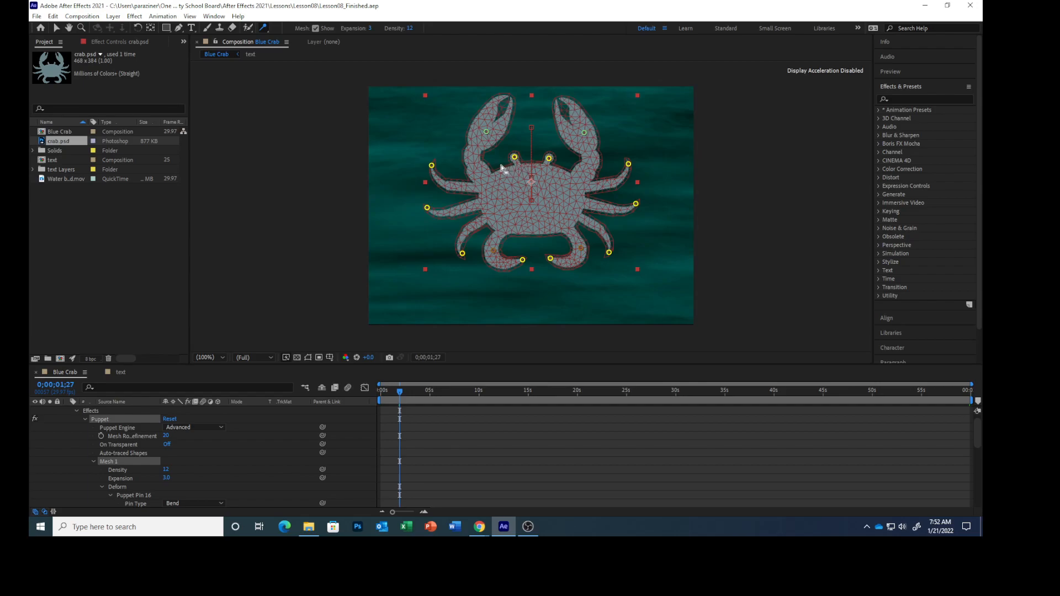
{"action": "left_click", "coordinate": [518, 161]}
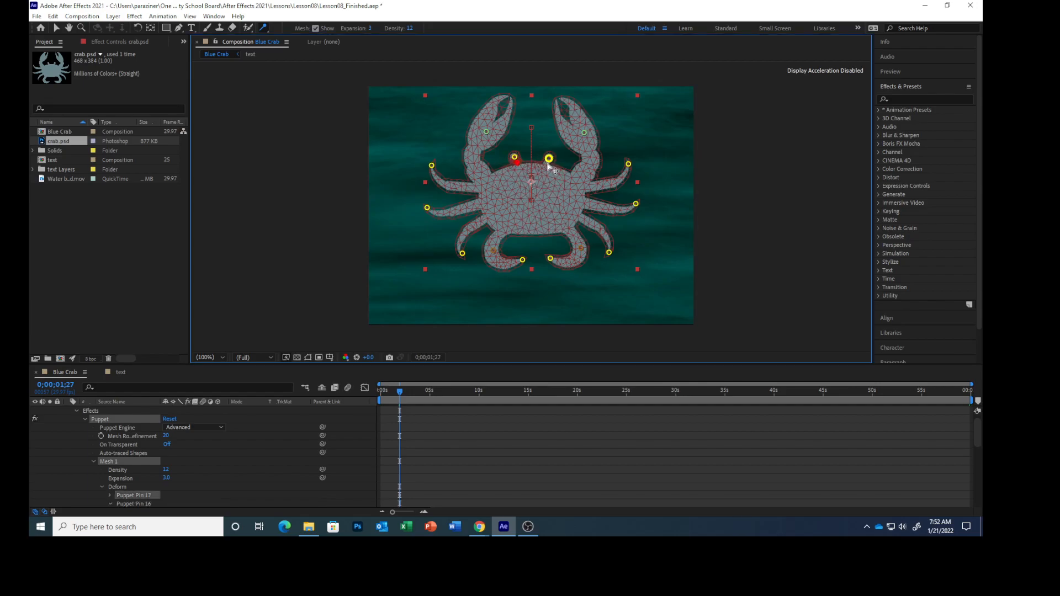
{"action": "left_click", "coordinate": [547, 164]}
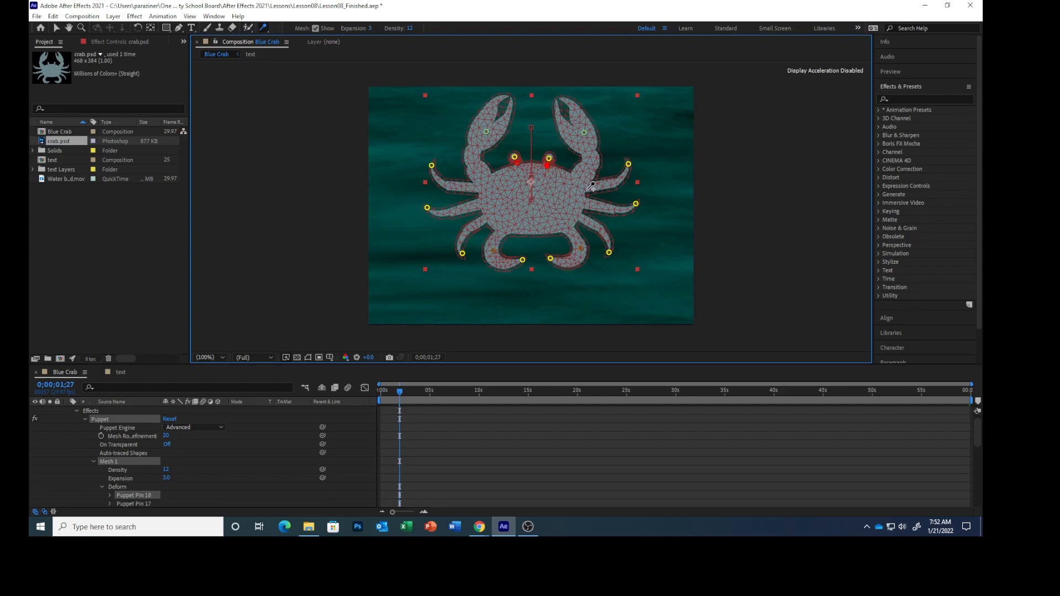
Step: Add five starch pins down the right edge of the crab's body, where the claw and legs join it
{"action": "left_click", "coordinate": [582, 175]}
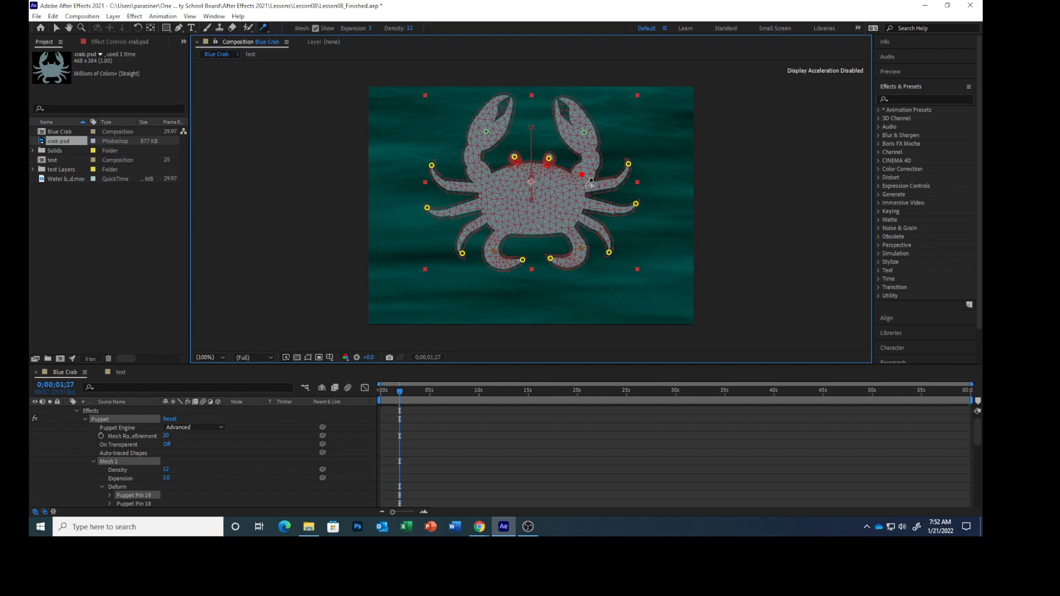
{"action": "left_click", "coordinate": [590, 187]}
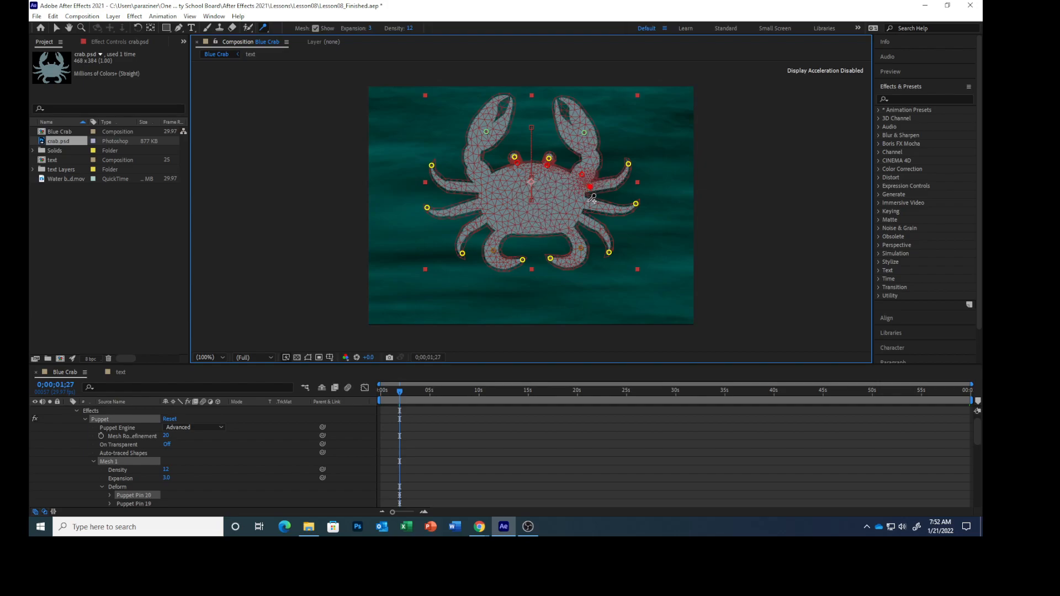
{"action": "left_click", "coordinate": [587, 202]}
{"action": "left_click", "coordinate": [581, 218]}
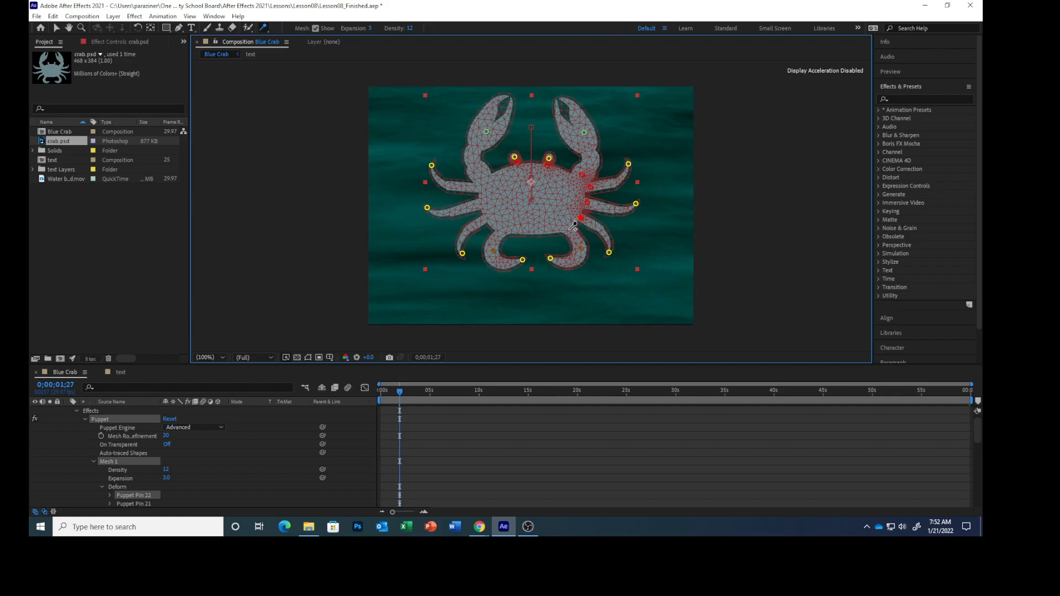
{"action": "left_click", "coordinate": [569, 229]}
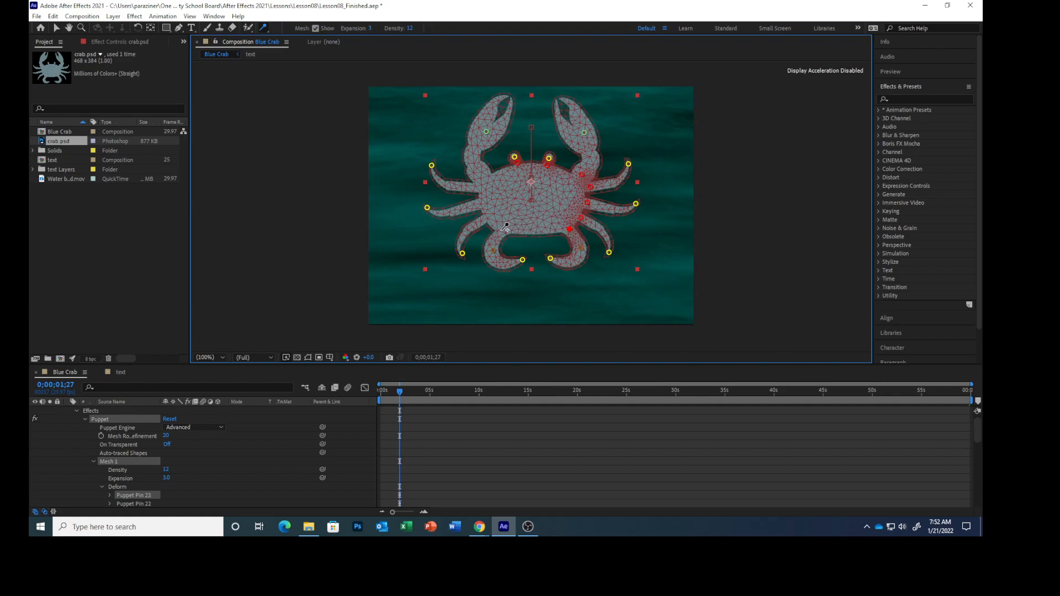
Step: Add five starch pins up the left edge of the crab's body, where the legs and claw join it
{"action": "left_click", "coordinate": [503, 231]}
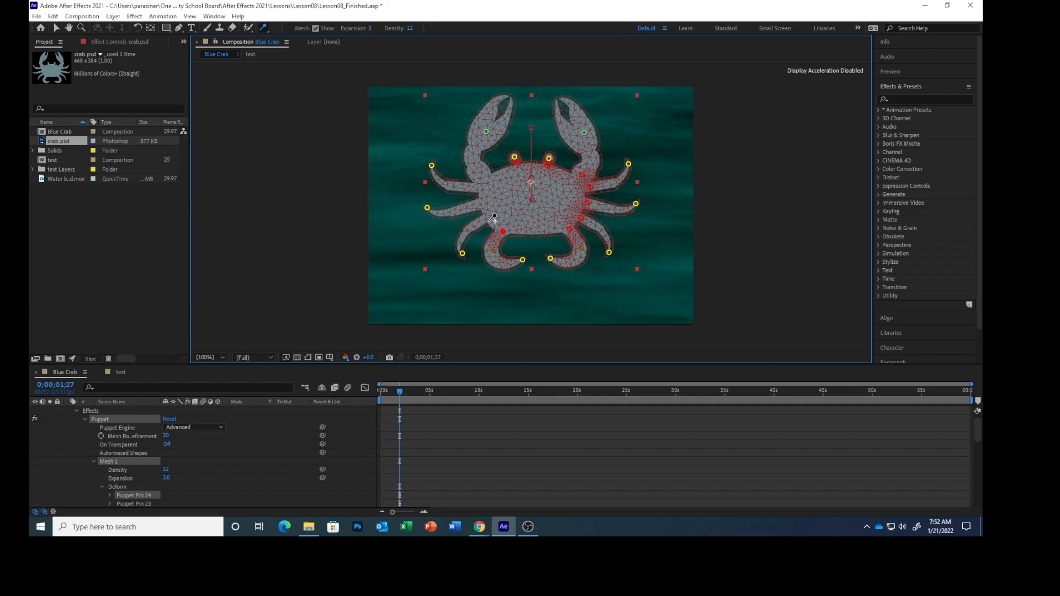
{"action": "left_click", "coordinate": [487, 217]}
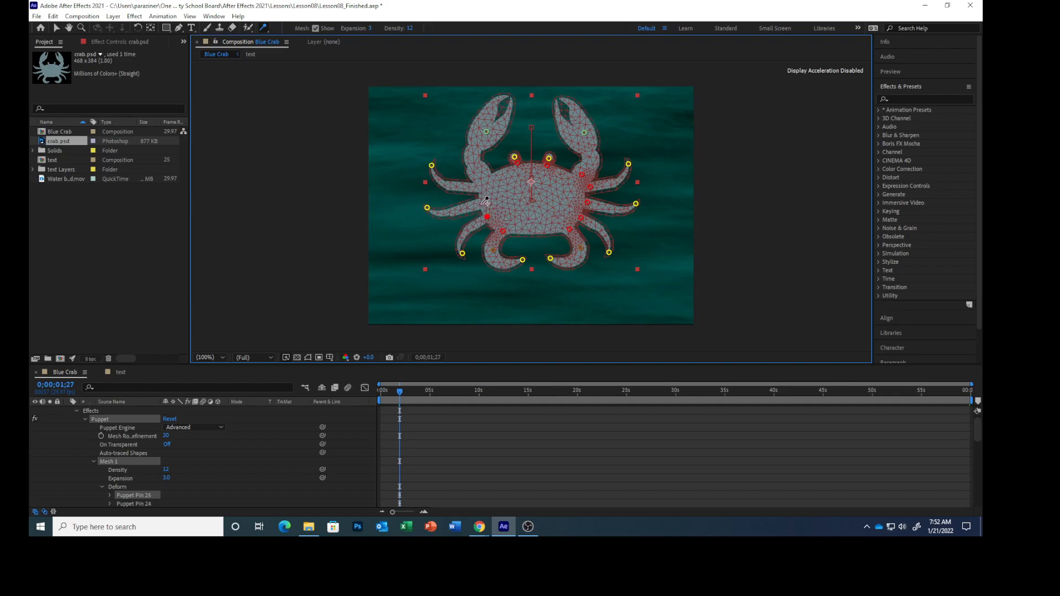
{"action": "left_click", "coordinate": [479, 204]}
{"action": "left_click", "coordinate": [478, 185]}
{"action": "left_click", "coordinate": [486, 178]}
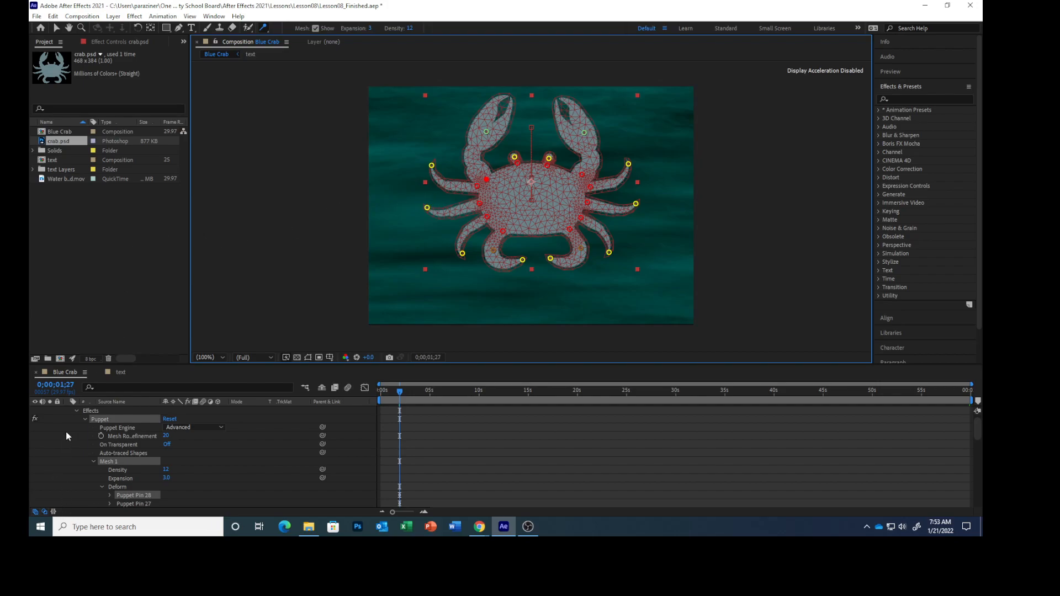
Step: Collapse the crab.psd layer's properties in the timeline and save the project
{"action": "scroll", "coordinate": [75, 429], "scroll_direction": "up", "scroll_amount": 1}
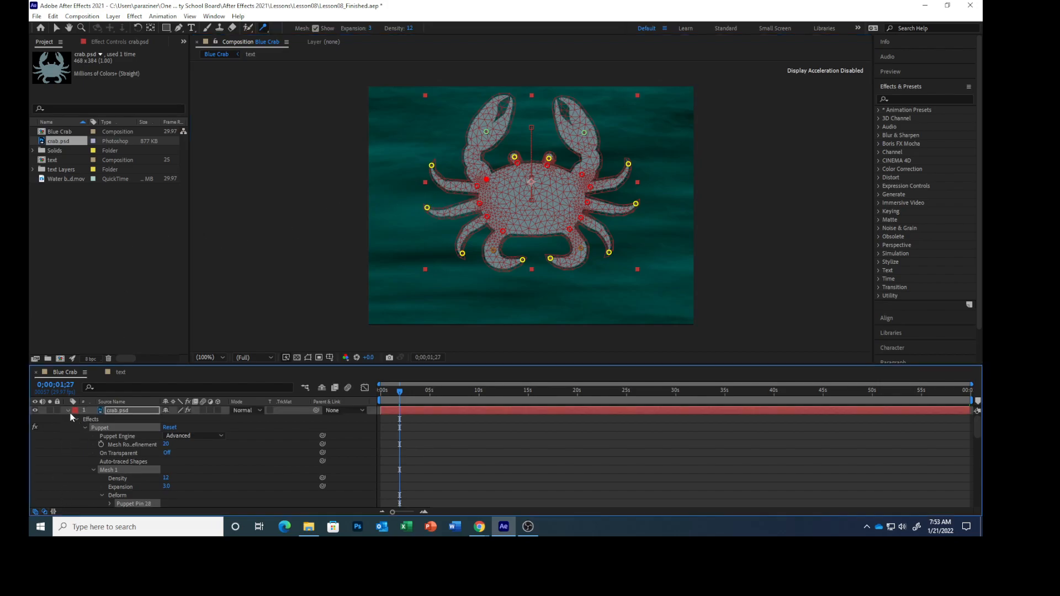
{"action": "left_click", "coordinate": [68, 411]}
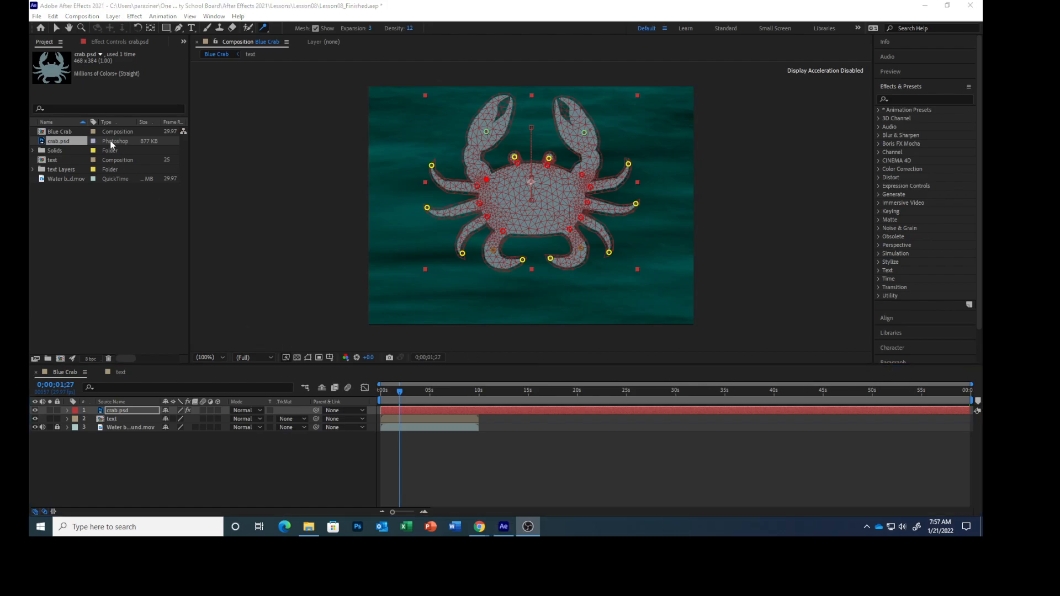
{"action": "left_click", "coordinate": [37, 17]}
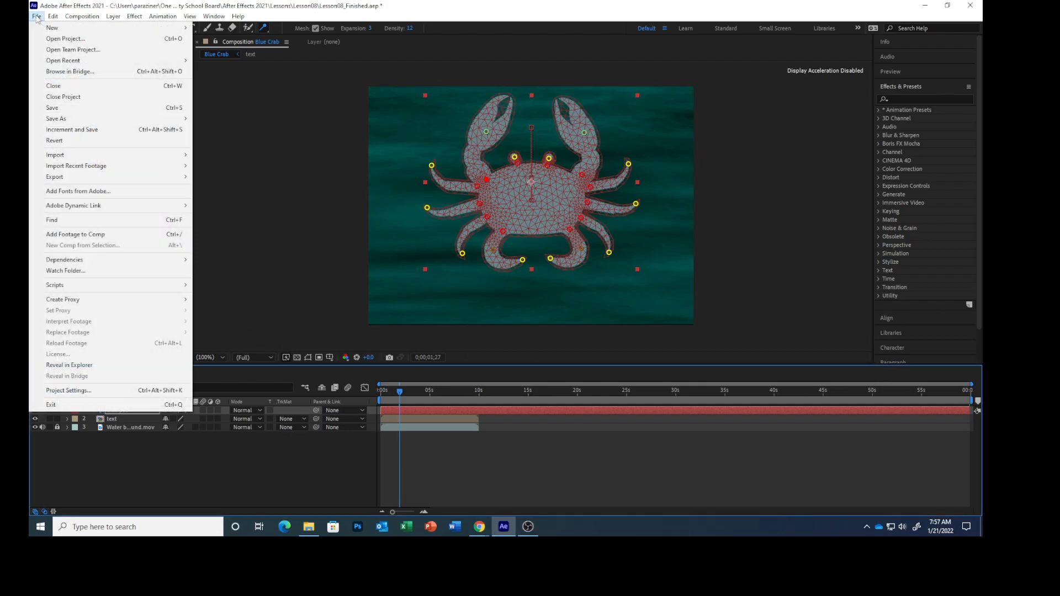
{"action": "left_click", "coordinate": [51, 108]}
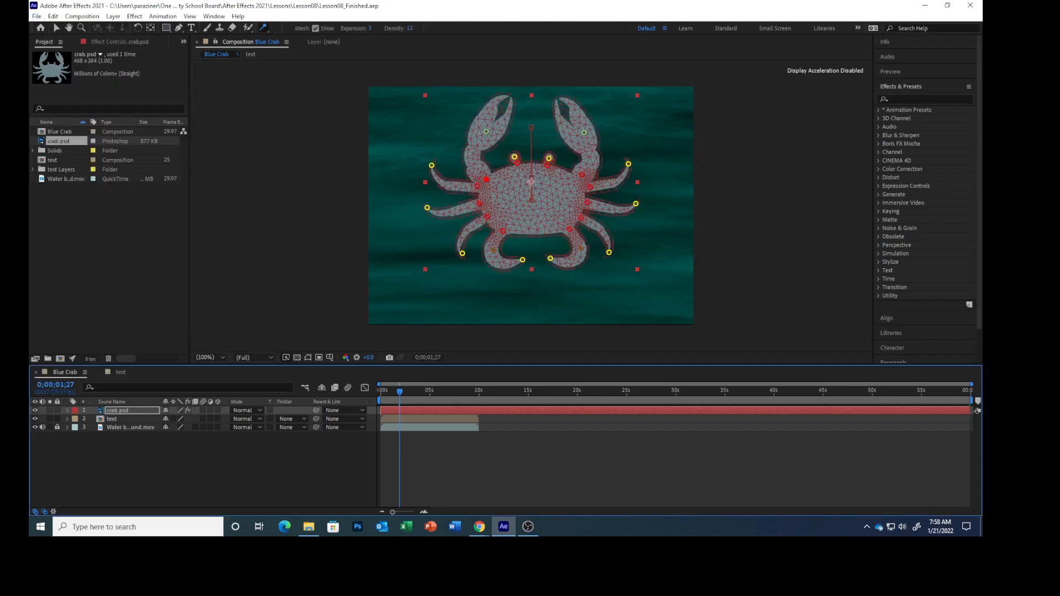